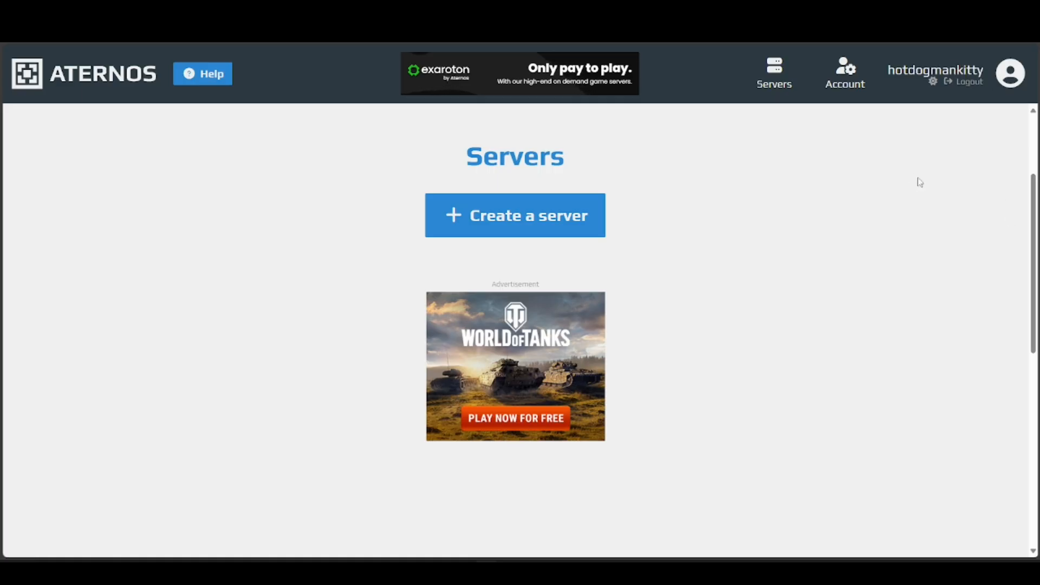
Create a new Java Edition server, keeping the suggested address and welcome message.
{"action": "scroll", "coordinate": [887, 319], "scroll_direction": "down", "scroll_amount": 3}
{"action": "scroll", "coordinate": [613, 334], "scroll_direction": "up", "scroll_amount": 3}
{"action": "left_click_drag", "start_coordinate": [461, 297], "coordinate": [593, 310]}
{"action": "left_click", "coordinate": [657, 316]}
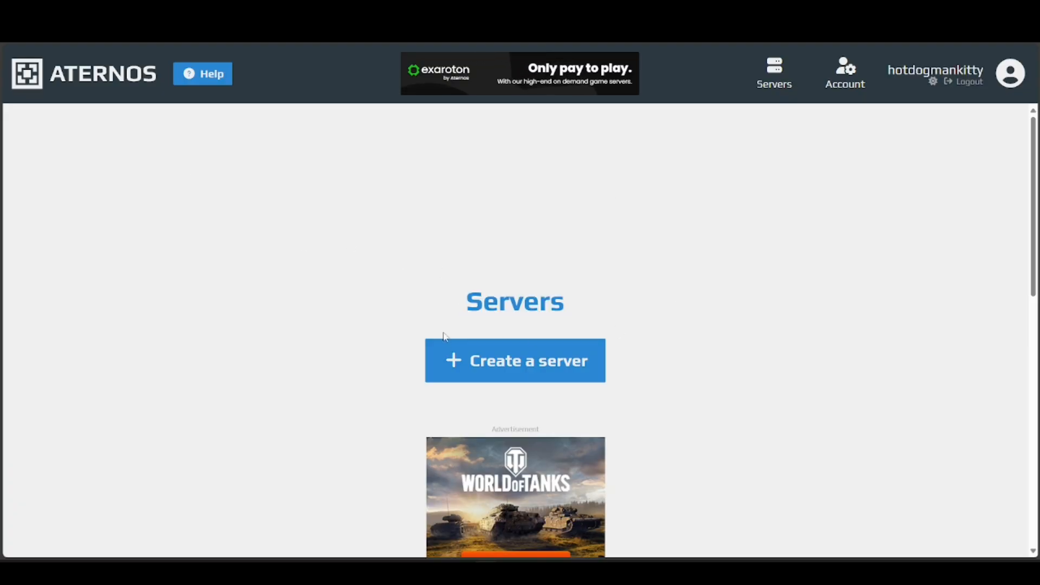
{"action": "scroll", "coordinate": [442, 339], "scroll_direction": "down", "scroll_amount": 1}
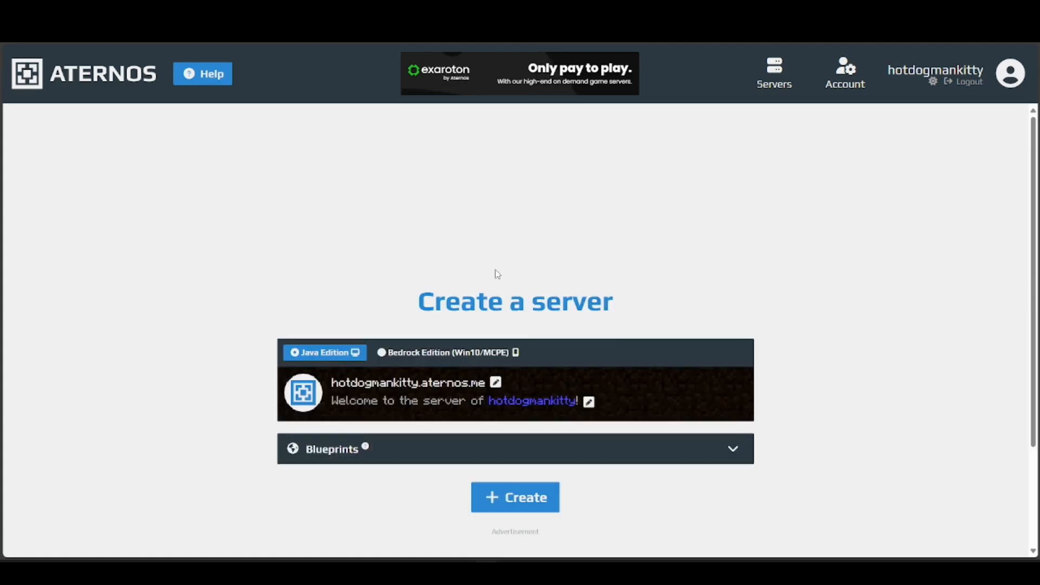
{"action": "scroll", "coordinate": [311, 448], "scroll_direction": "down", "scroll_amount": 2}
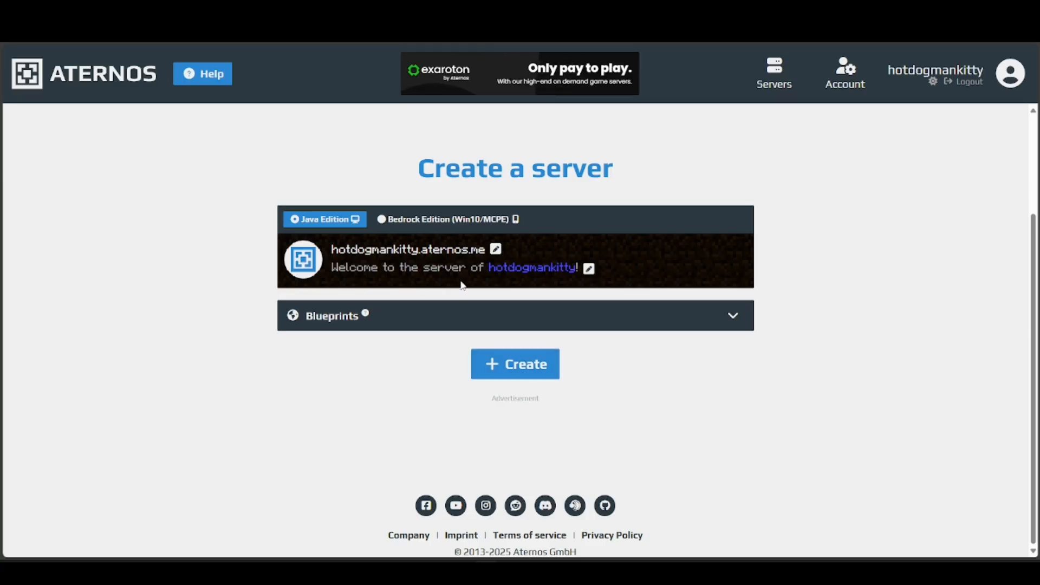
{"action": "left_click", "coordinate": [539, 366]}
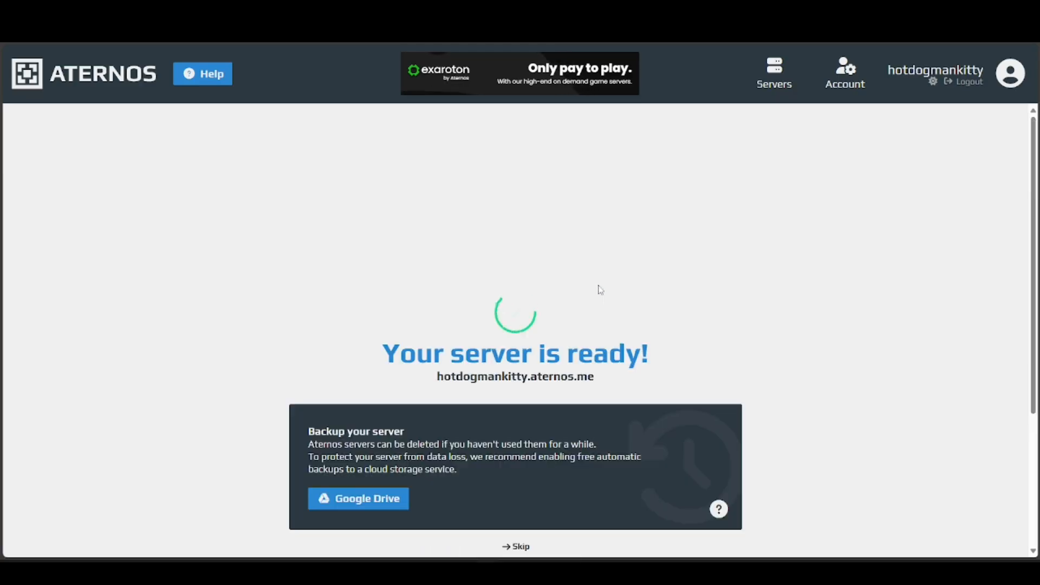
Skip the Google Drive backup setup and go to the new server's dashboard.
{"action": "scroll", "coordinate": [542, 321], "scroll_direction": "down", "scroll_amount": 2}
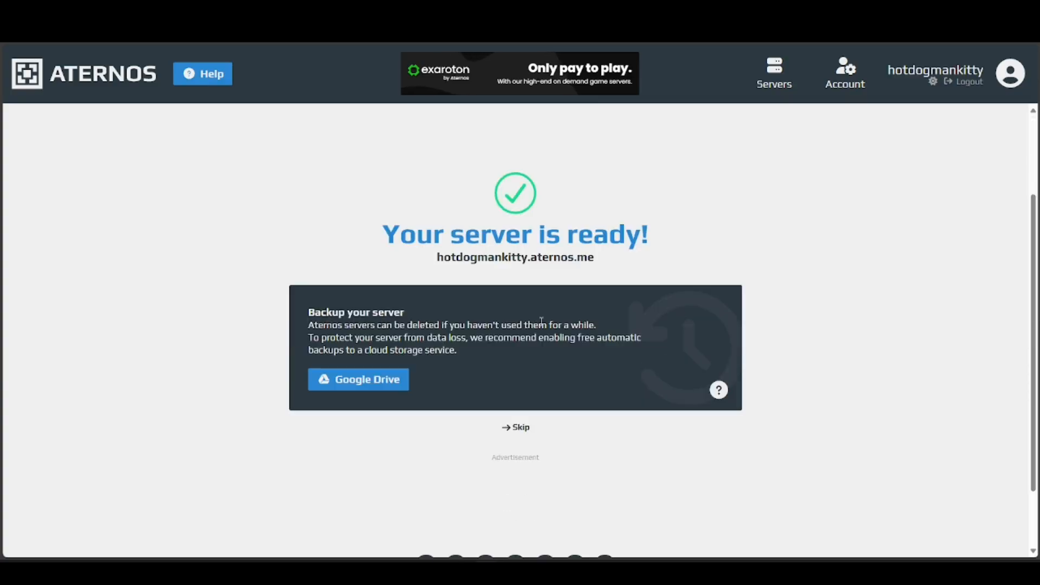
{"action": "scroll", "coordinate": [486, 327], "scroll_direction": "down", "scroll_amount": 2}
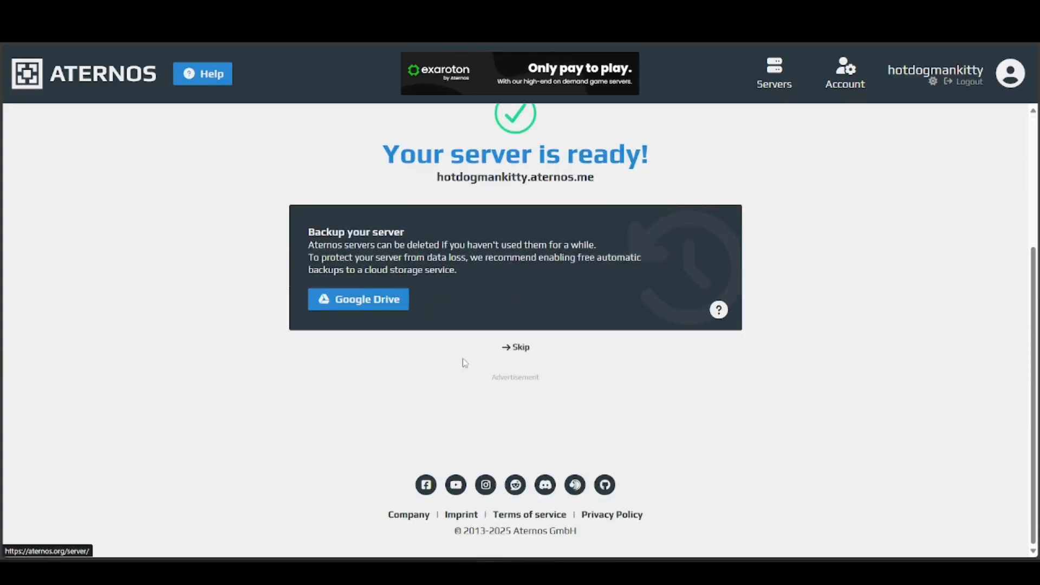
{"action": "scroll", "coordinate": [527, 352], "scroll_direction": "up", "scroll_amount": 1}
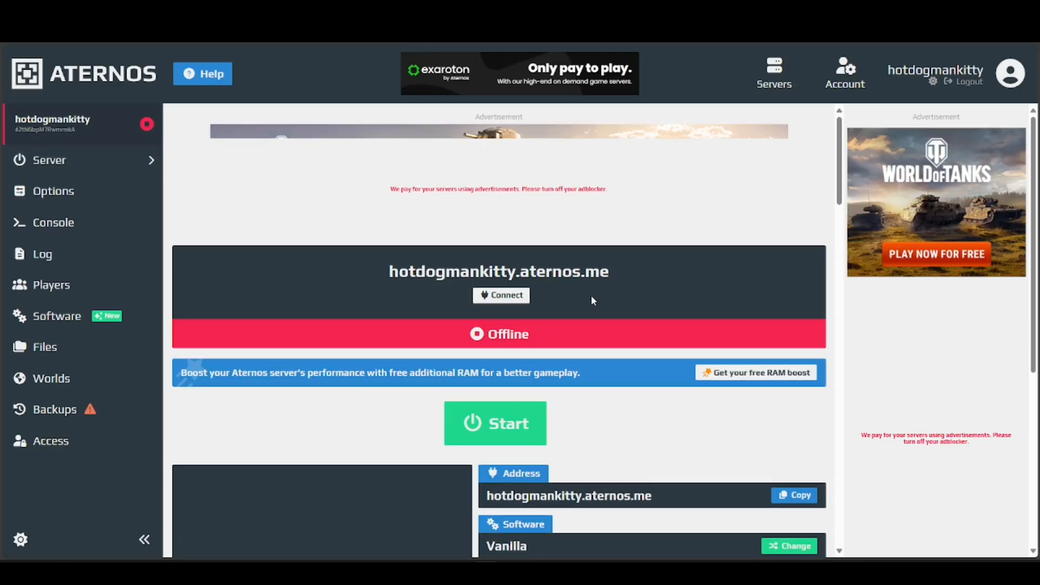
Open the server's software selection and examine the available Java Edition and Bedrock Edition types.
{"action": "scroll", "coordinate": [542, 375], "scroll_direction": "down", "scroll_amount": 1}
{"action": "scroll", "coordinate": [543, 378], "scroll_direction": "down", "scroll_amount": 1}
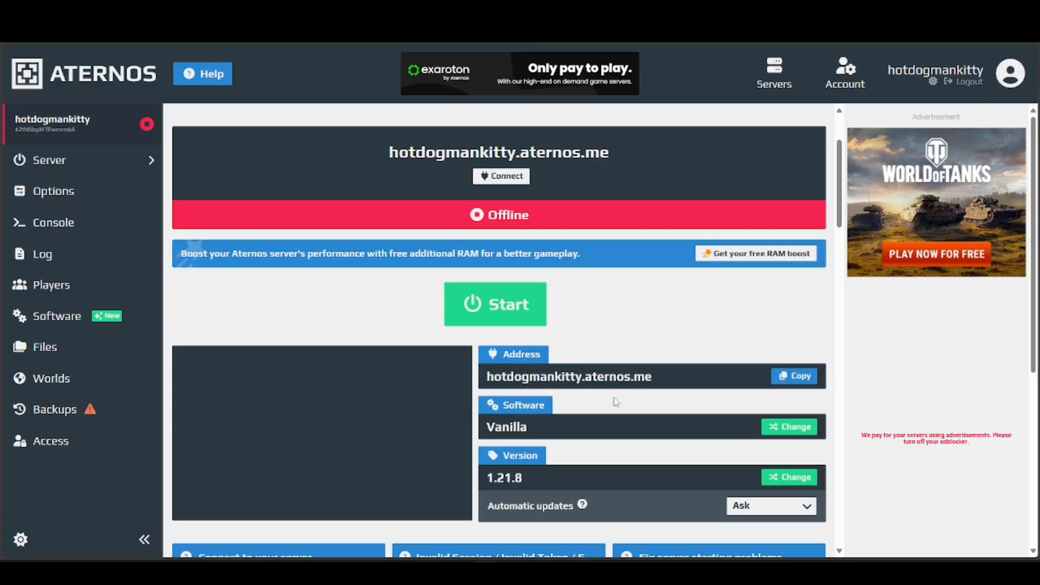
{"action": "left_click", "coordinate": [764, 431]}
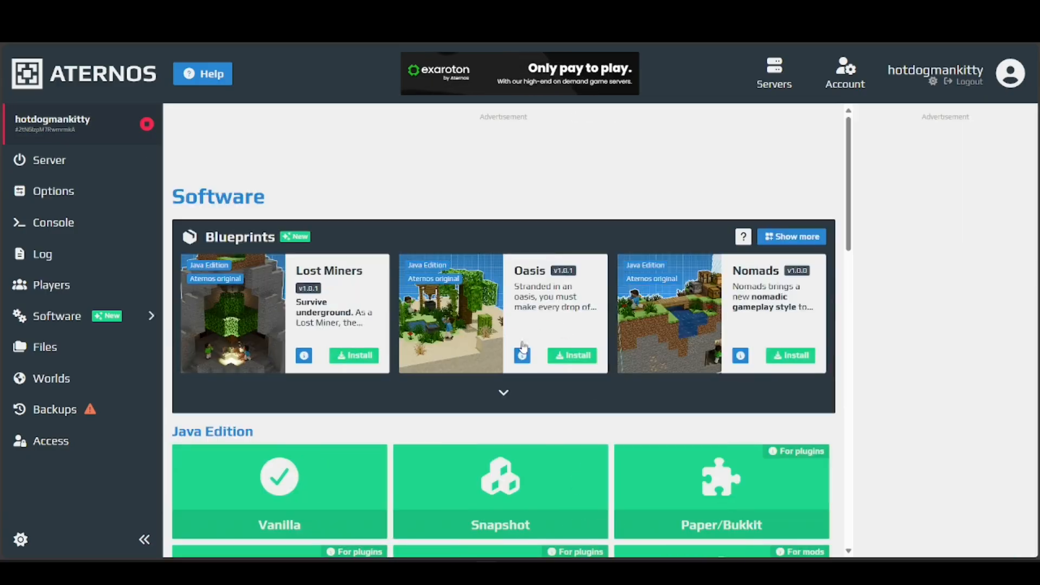
{"action": "scroll", "coordinate": [487, 417], "scroll_direction": "down", "scroll_amount": 2}
{"action": "scroll", "coordinate": [494, 367], "scroll_direction": "down", "scroll_amount": 2}
{"action": "scroll", "coordinate": [494, 368], "scroll_direction": "down", "scroll_amount": 6}
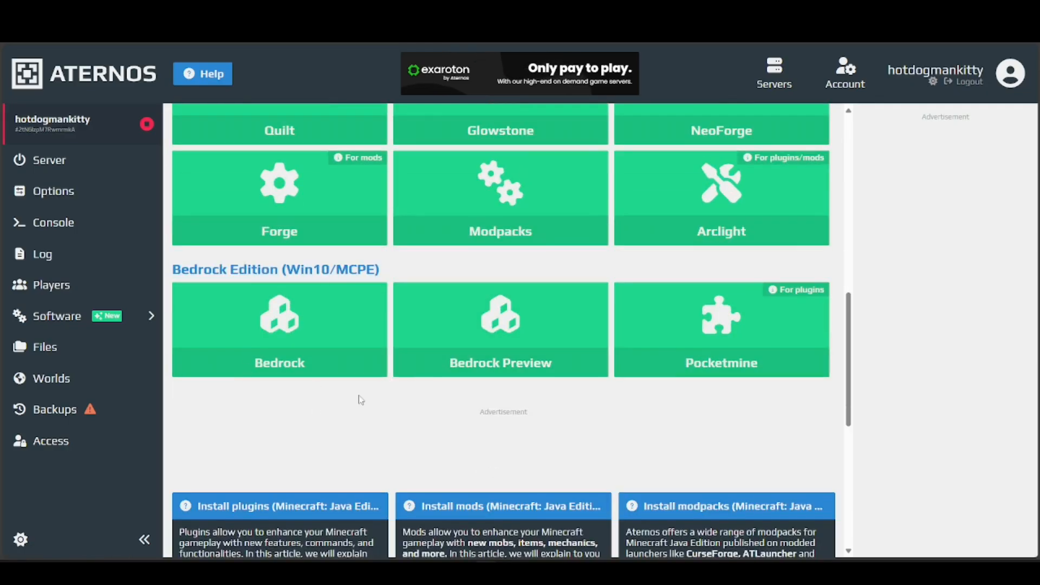
{"action": "scroll", "coordinate": [360, 399], "scroll_direction": "up", "scroll_amount": 10}
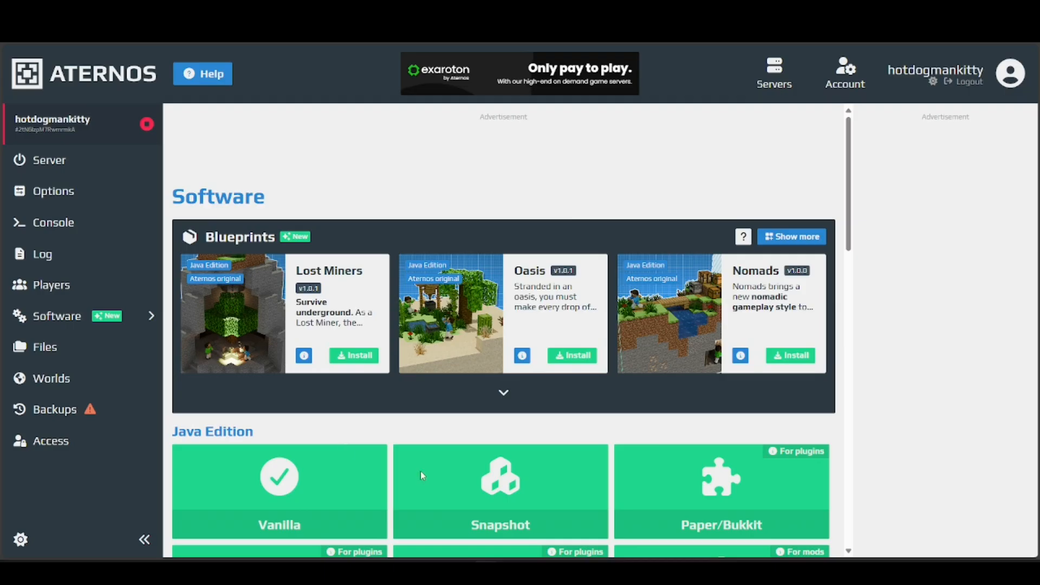
Return to the server dashboard and copy the server's address, continuing with the adblocker enabled.
{"action": "key", "text": "alt+Left"}
{"action": "scroll", "coordinate": [662, 363], "scroll_direction": "down", "scroll_amount": 1}
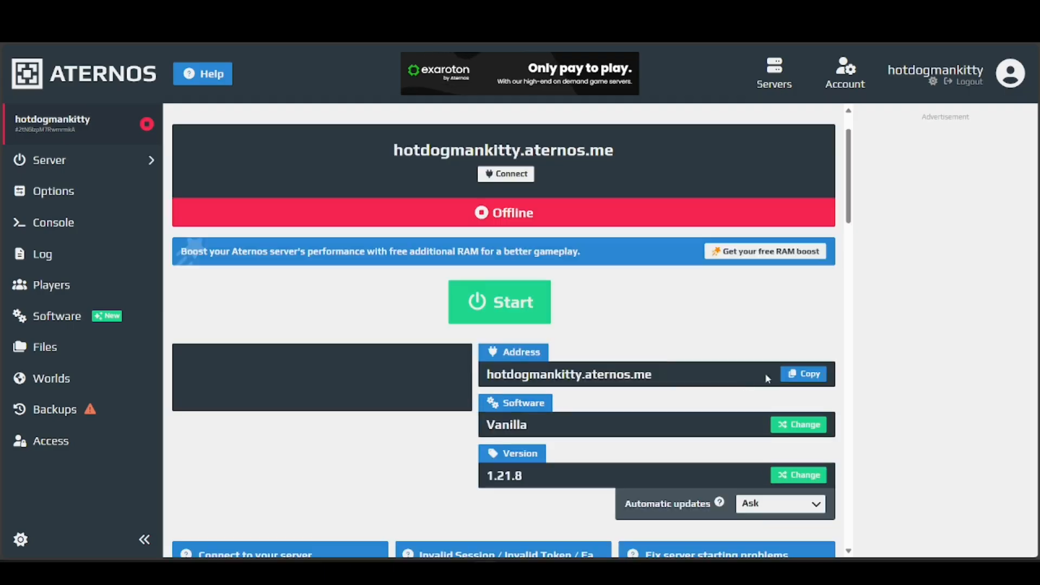
{"action": "left_click", "coordinate": [804, 373]}
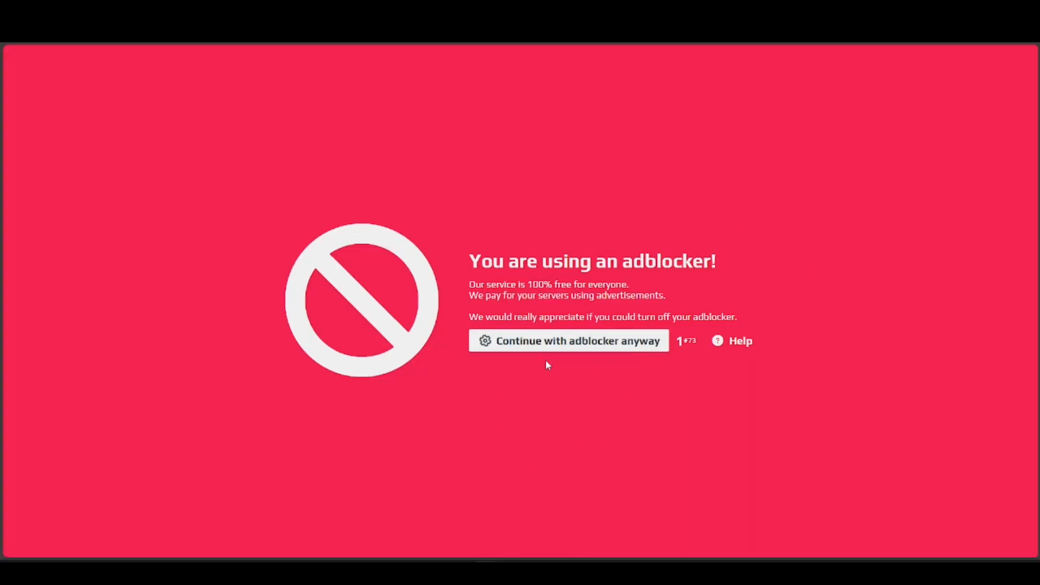
{"action": "left_click", "coordinate": [639, 341]}
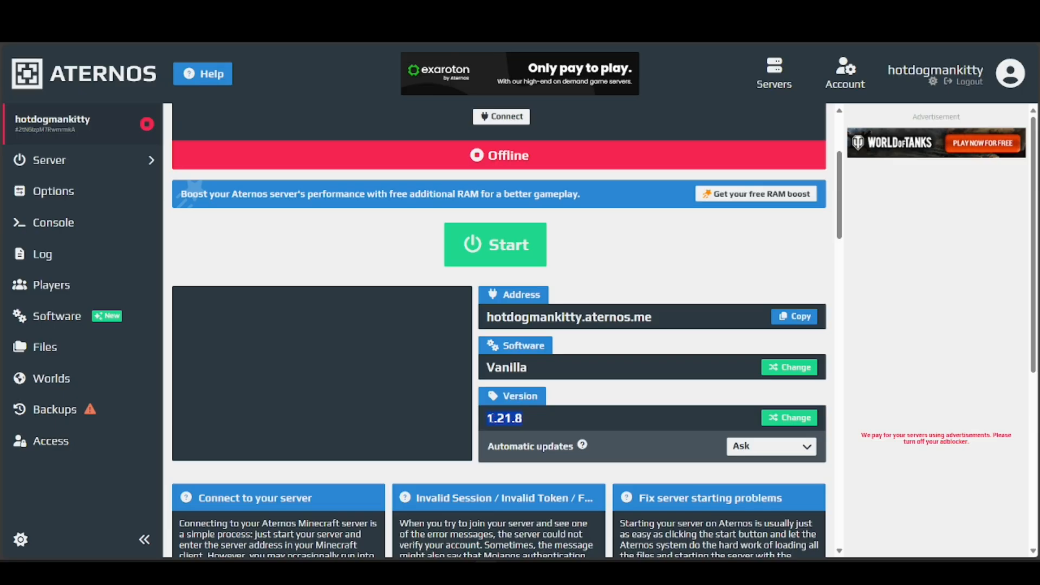
{"action": "left_click", "coordinate": [512, 419]}
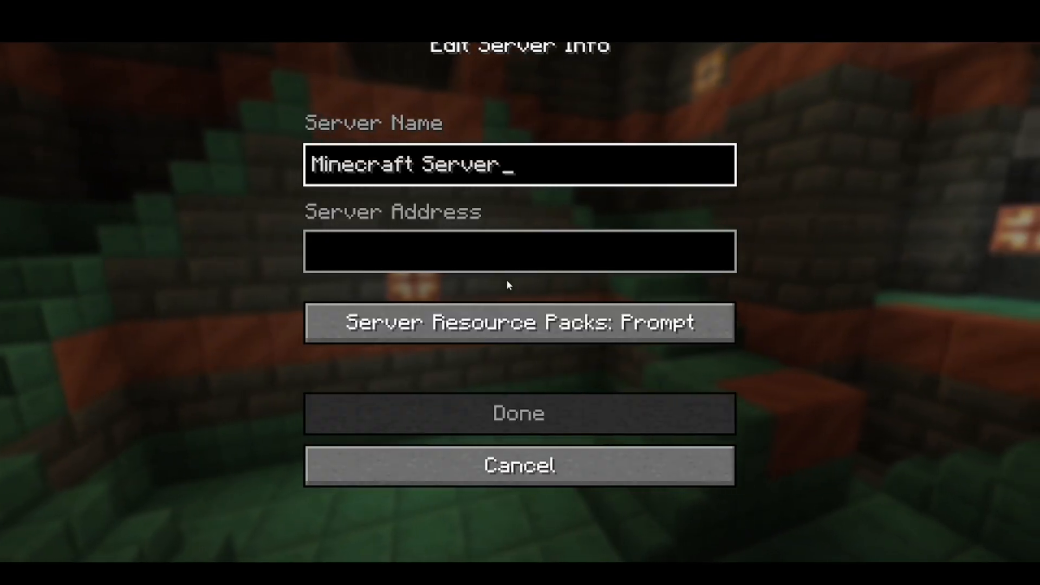
Switch to Minecraft's new multiplayer server entry and replace its default name with pop.
{"action": "key", "text": "BackSpace"}
{"action": "key", "text": "BackSpace"}
{"action": "key", "text": "BackSpace"}
{"action": "key", "text": "BackSpace"}
{"action": "key", "text": "BackSpace"}
{"action": "key", "text": "BackSpace"}
{"action": "key", "text": "BackSpace"}
{"action": "key", "text": "BackSpace"}
{"action": "key", "text": "BackSpace"}
{"action": "key", "text": "BackSpace"}
{"action": "key", "text": "BackSpace"}
{"action": "key", "text": "BackSpace"}
{"action": "key", "text": "BackSpace"}
{"action": "key", "text": "BackSpace"}
{"action": "key", "text": "BackSpace"}
{"action": "key", "text": "BackSpace"}
{"action": "type", "text": "po"}
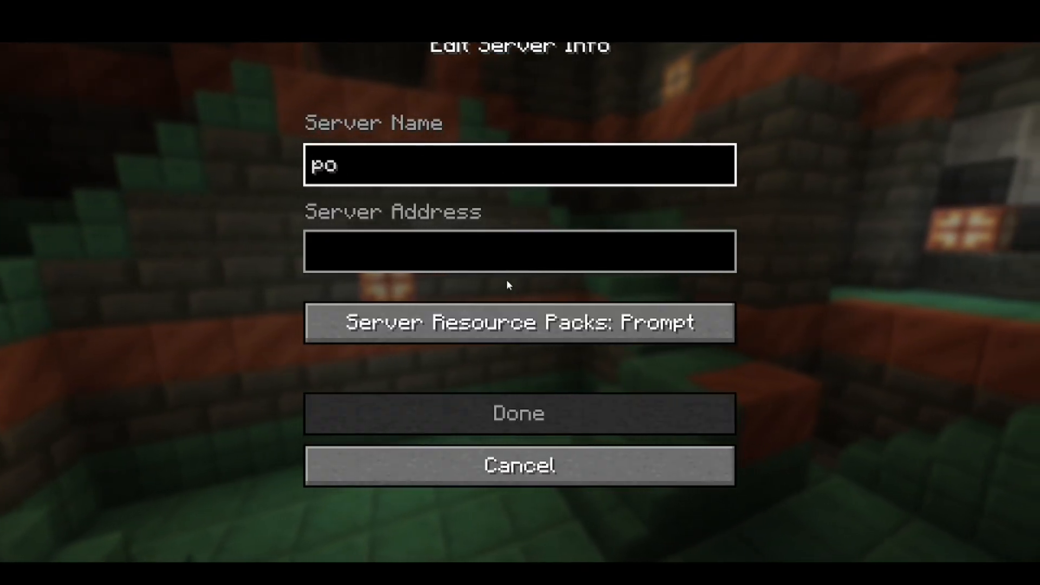
{"action": "type", "text": "p"}
Paste the copied Aternos address as the server address of the pop entry and save it.
{"action": "left_click", "coordinate": [437, 257]}
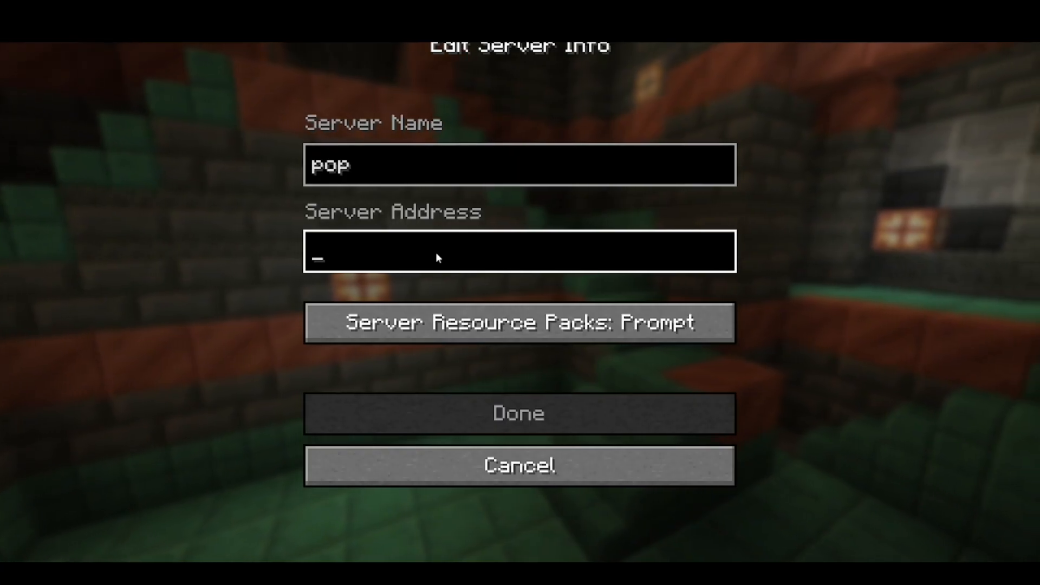
{"action": "key", "text": "ctrl+v"}
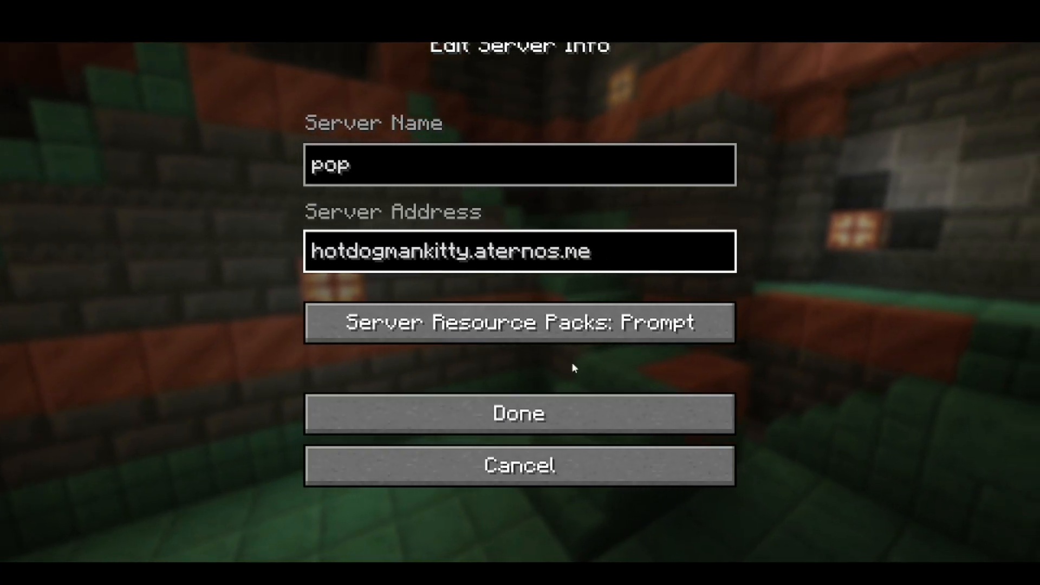
{"action": "left_click", "coordinate": [589, 401]}
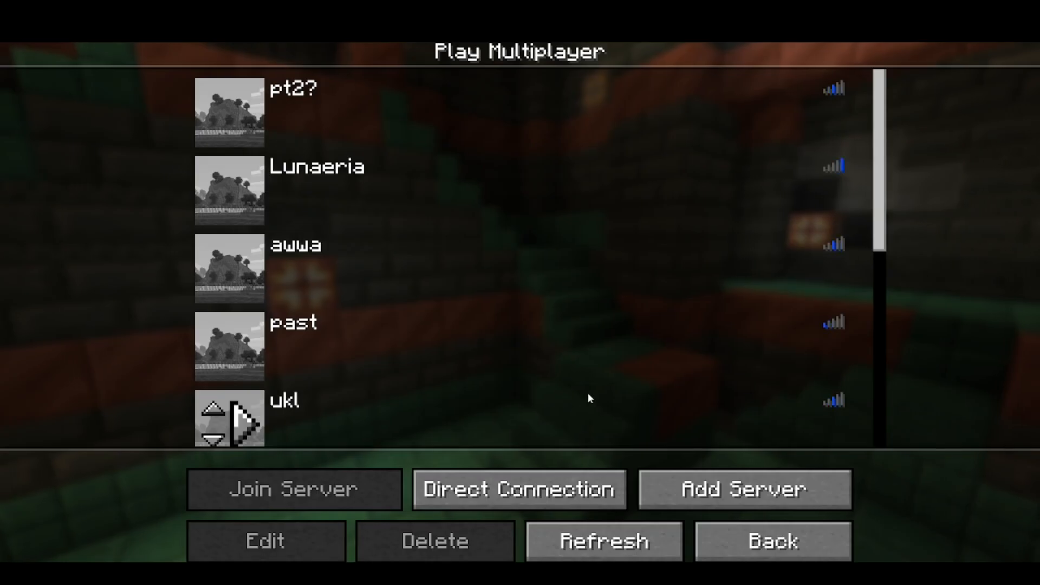
Locate the pop entry in the multiplayer list, refresh the list to check its status, and leave the multiplayer screen.
{"action": "scroll", "coordinate": [509, 271], "scroll_direction": "down", "scroll_amount": 3}
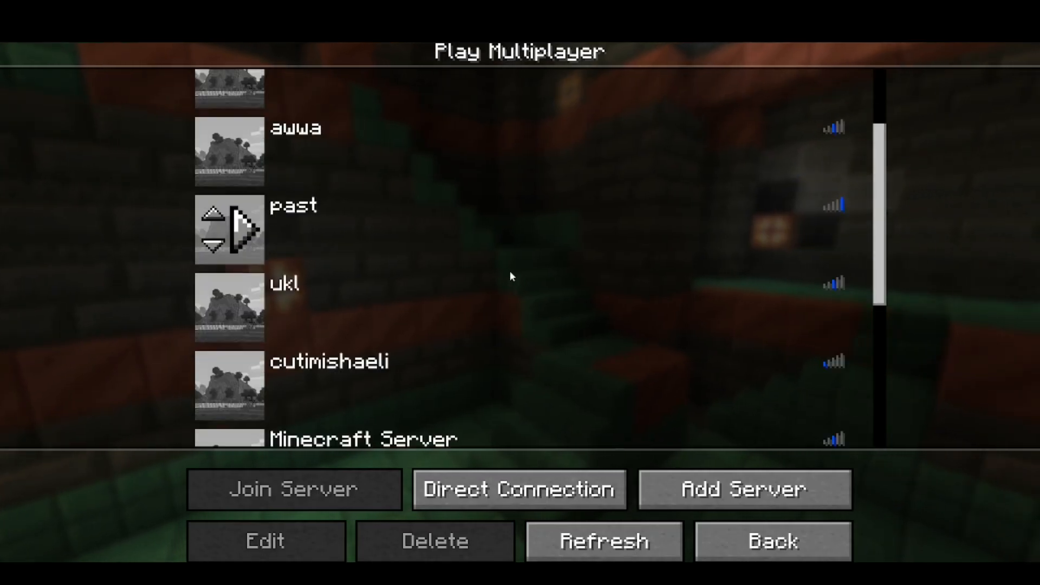
{"action": "scroll", "coordinate": [510, 276], "scroll_direction": "down", "scroll_amount": 5}
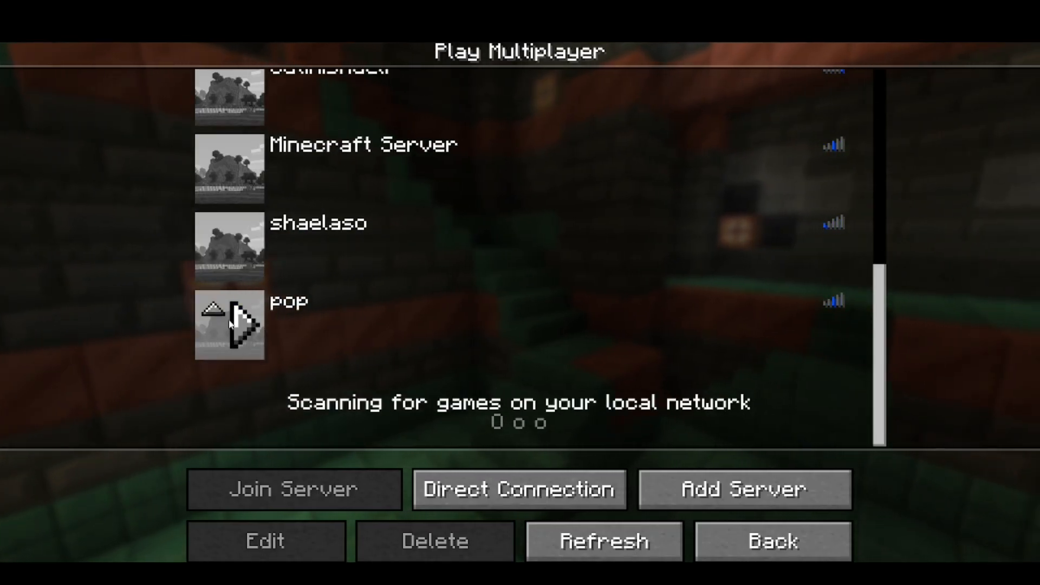
{"action": "left_click", "coordinate": [228, 323]}
{"action": "left_click", "coordinate": [229, 322]}
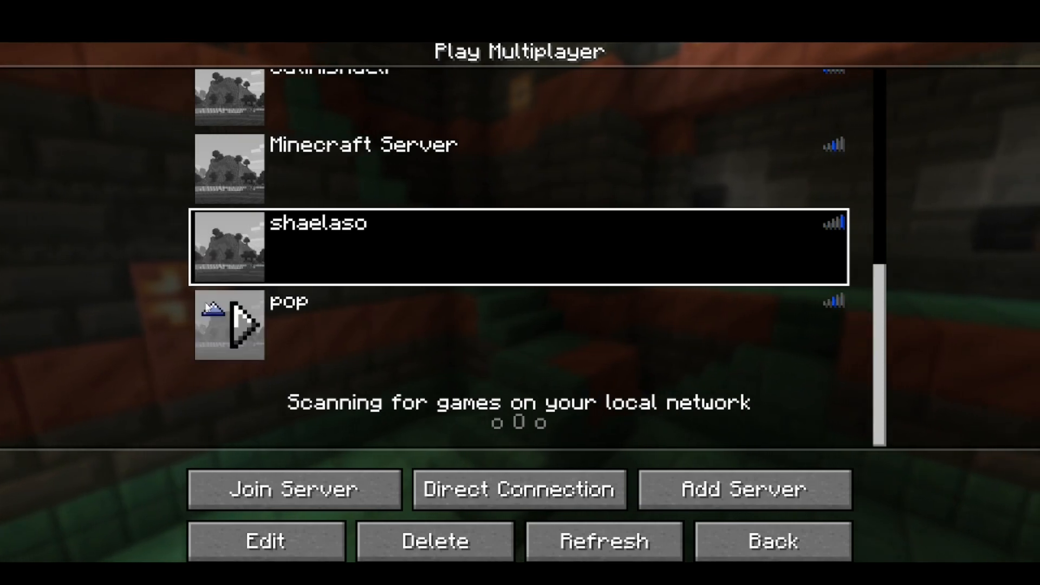
{"action": "left_click", "coordinate": [542, 528]}
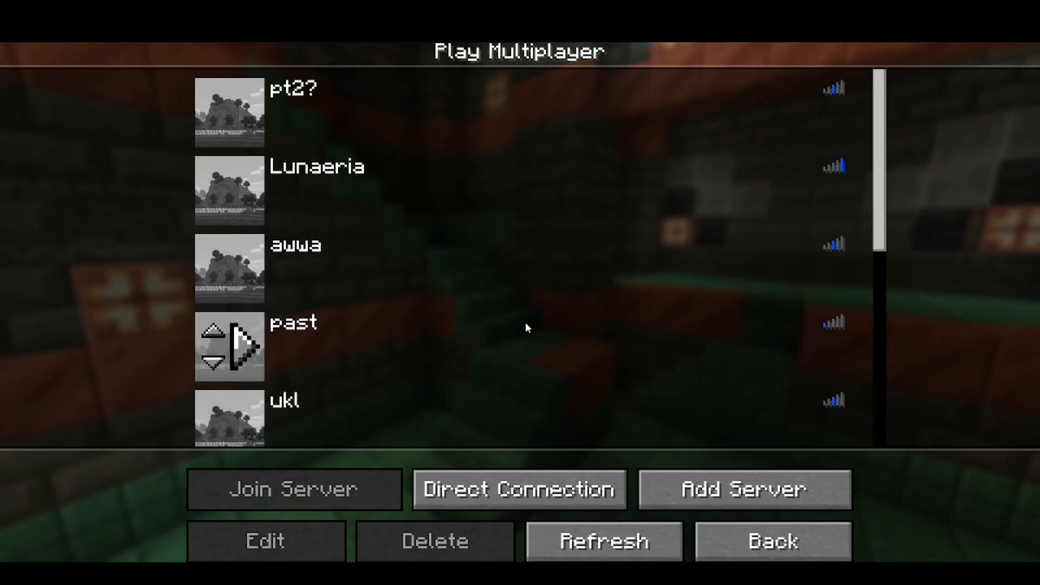
{"action": "scroll", "coordinate": [463, 265], "scroll_direction": "down", "scroll_amount": 5}
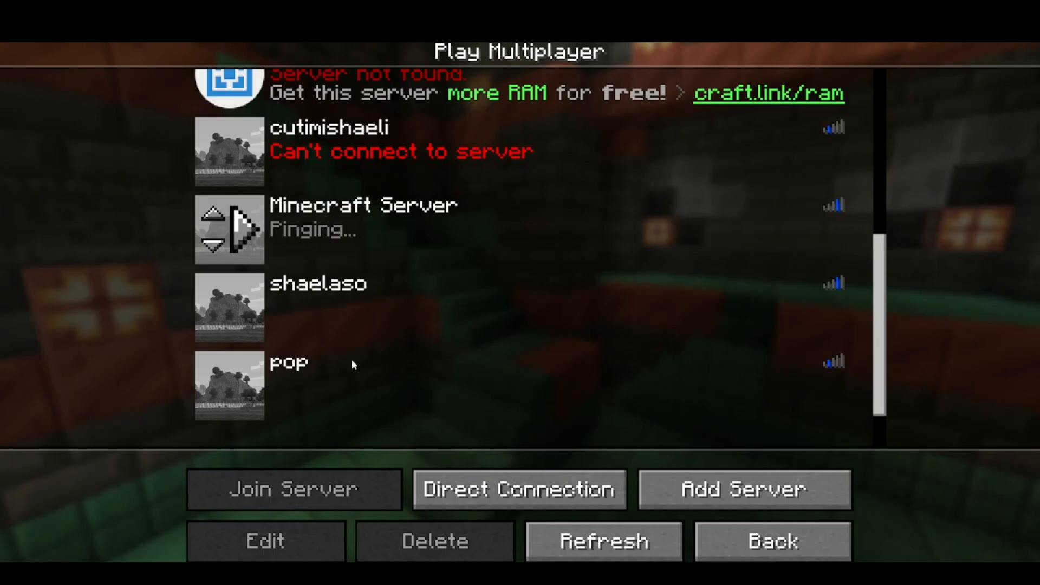
{"action": "scroll", "coordinate": [330, 333], "scroll_direction": "down", "scroll_amount": 1}
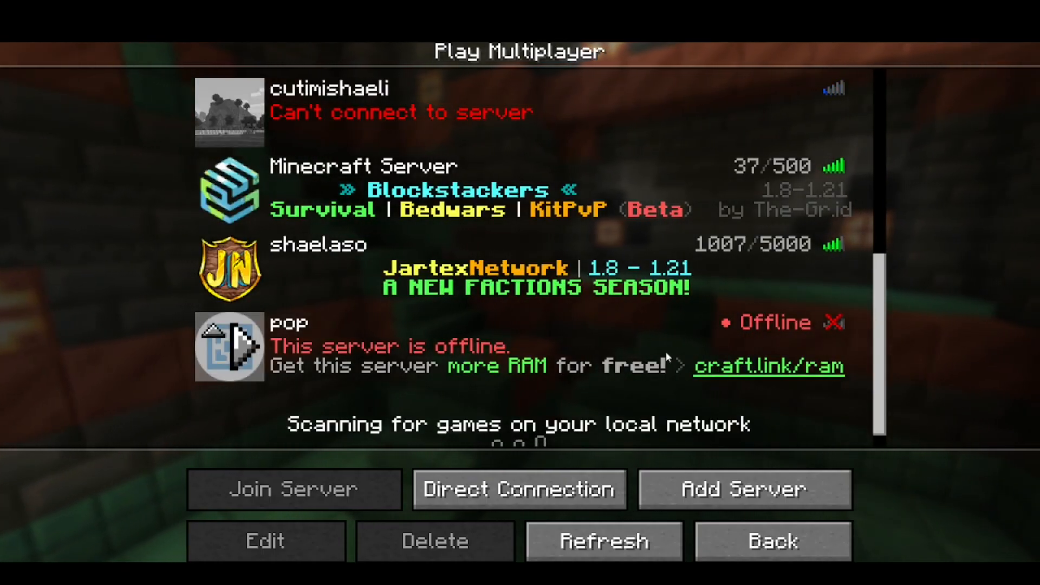
{"action": "left_click", "coordinate": [814, 550]}
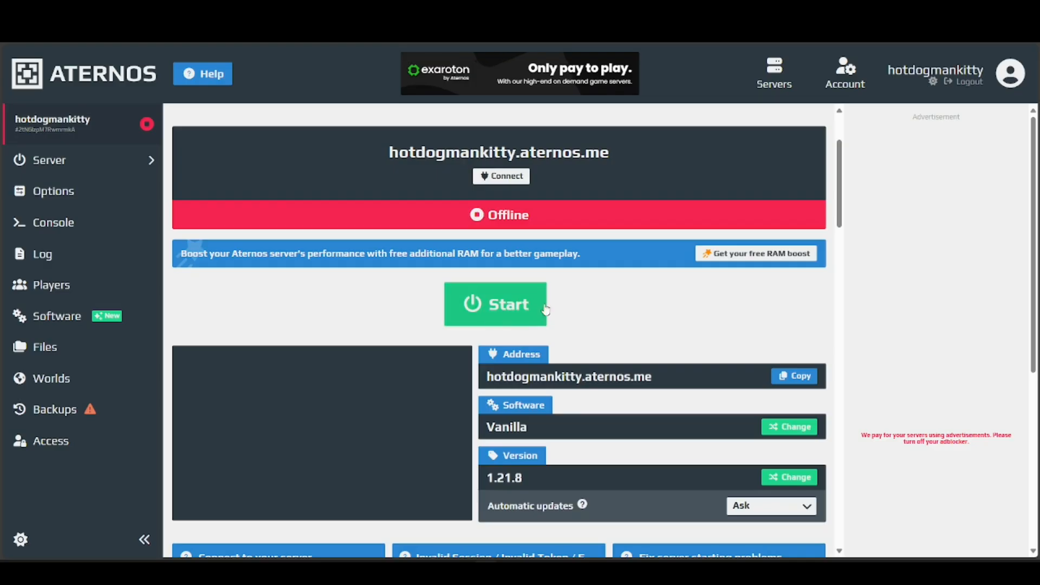
Switch back to the Aternos dashboard, view the server's connection IP and port, and close the details.
{"action": "left_click", "coordinate": [481, 317]}
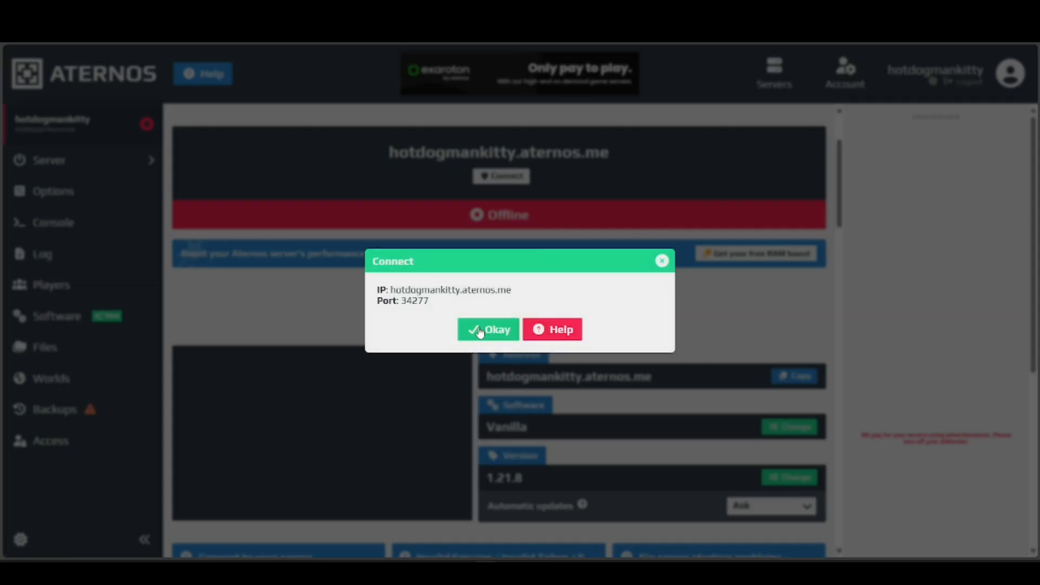
{"action": "left_click", "coordinate": [480, 331]}
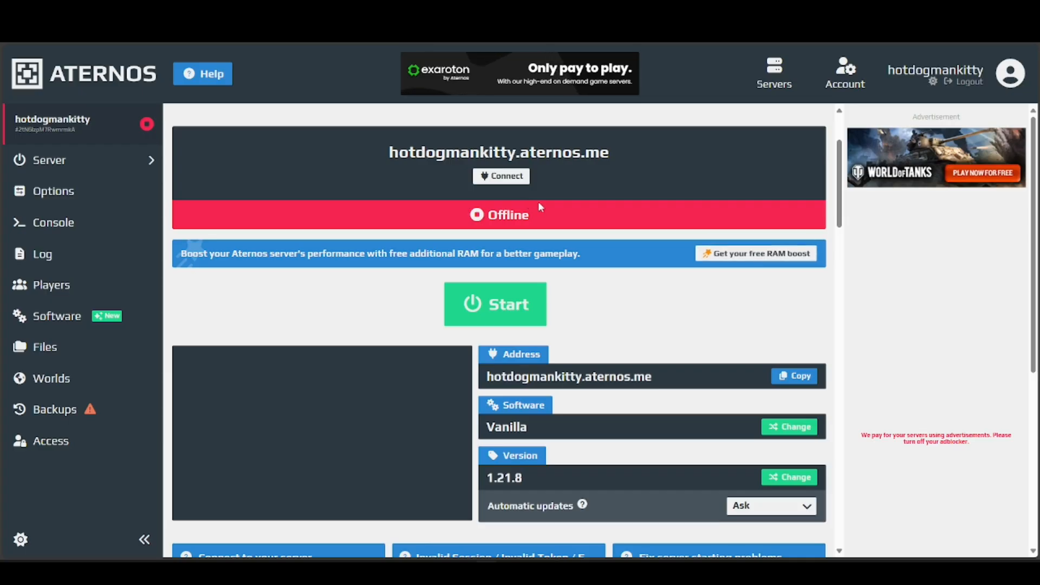
{"action": "scroll", "coordinate": [538, 202], "scroll_direction": "down", "scroll_amount": 3}
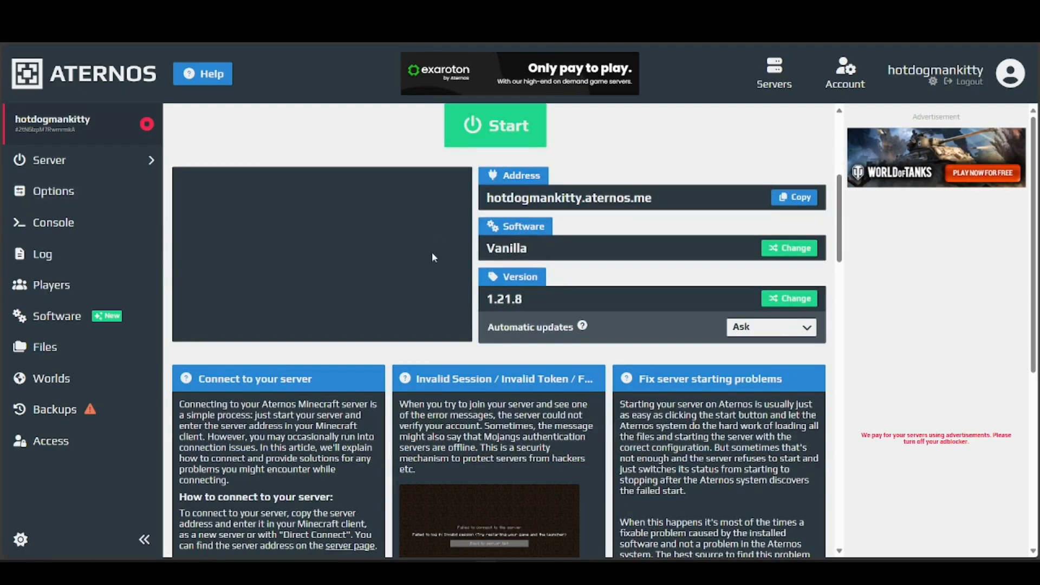
Open the server options and review the server.properties settings, including slots, gamemode, difficulty, whitelist and resource pack.
{"action": "left_click", "coordinate": [114, 180]}
{"action": "scroll", "coordinate": [114, 177], "scroll_direction": "down", "scroll_amount": 3}
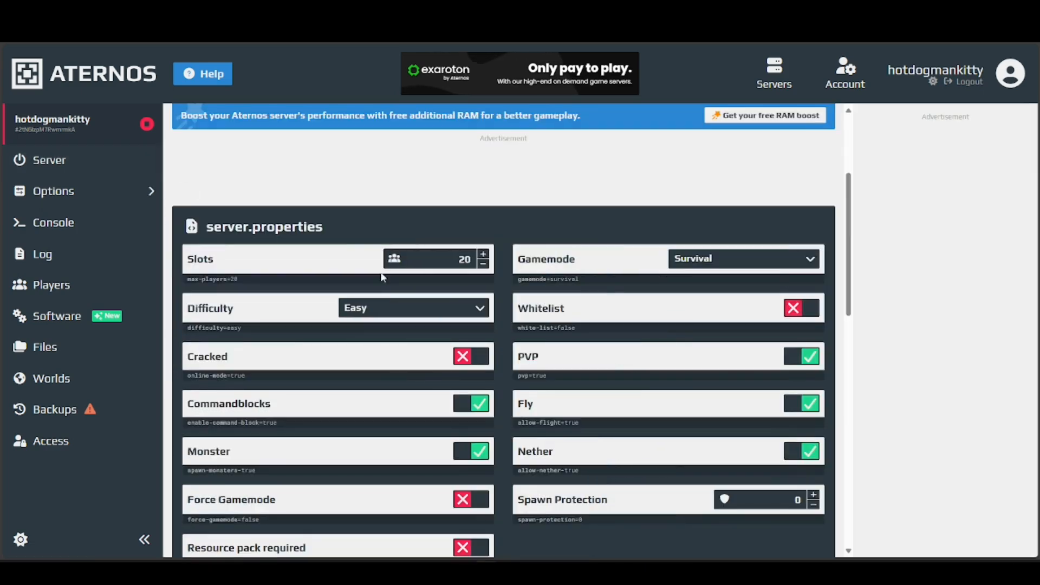
{"action": "scroll", "coordinate": [495, 325], "scroll_direction": "down", "scroll_amount": 2}
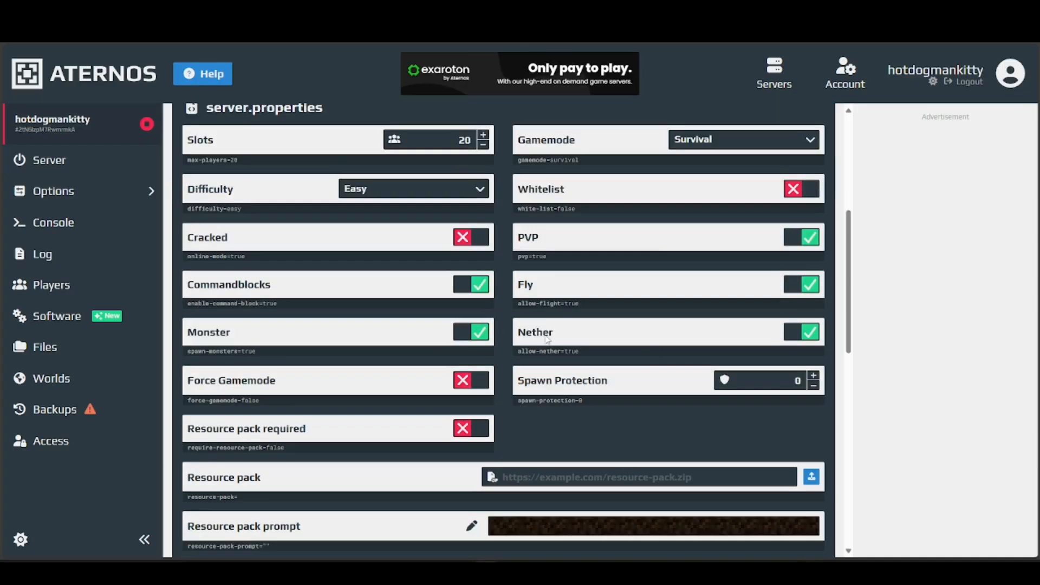
{"action": "scroll", "coordinate": [524, 206], "scroll_direction": "down", "scroll_amount": 3}
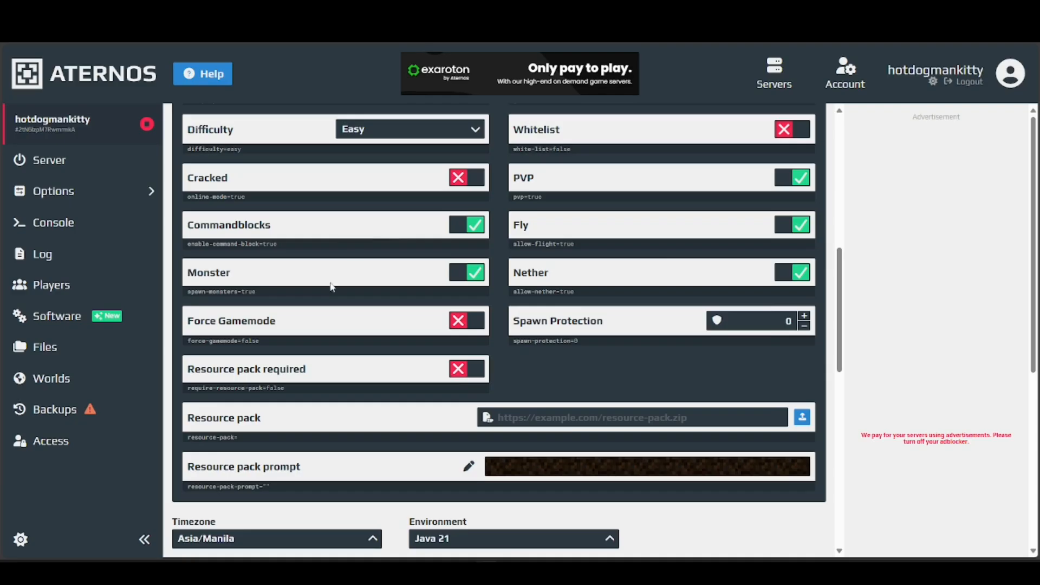
{"action": "left_click", "coordinate": [123, 202]}
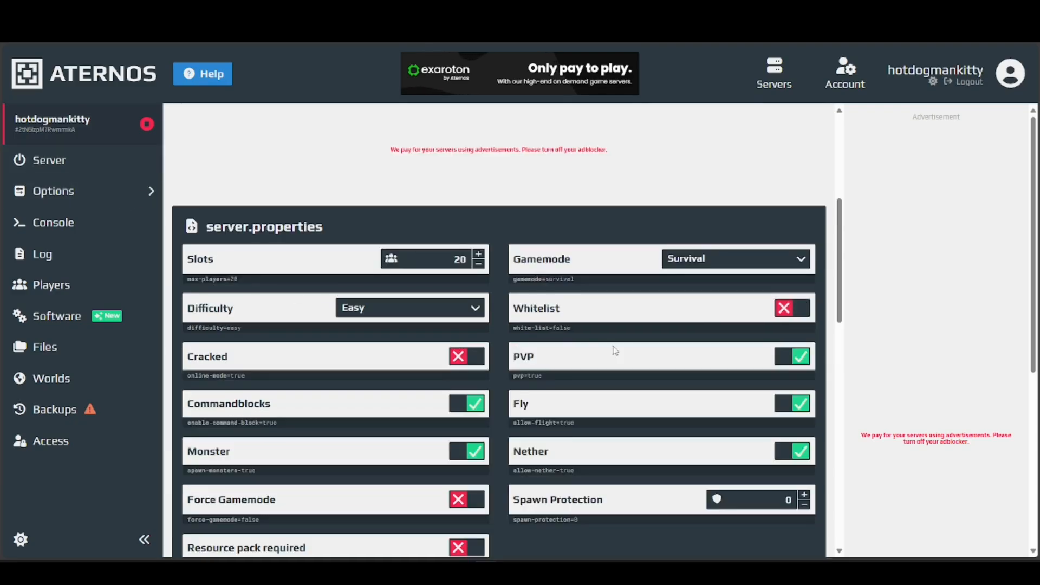
Return to the server overview and start the server, accepting the Minecraft EULA and declining the online notifications.
{"action": "key", "text": "alt+Left"}
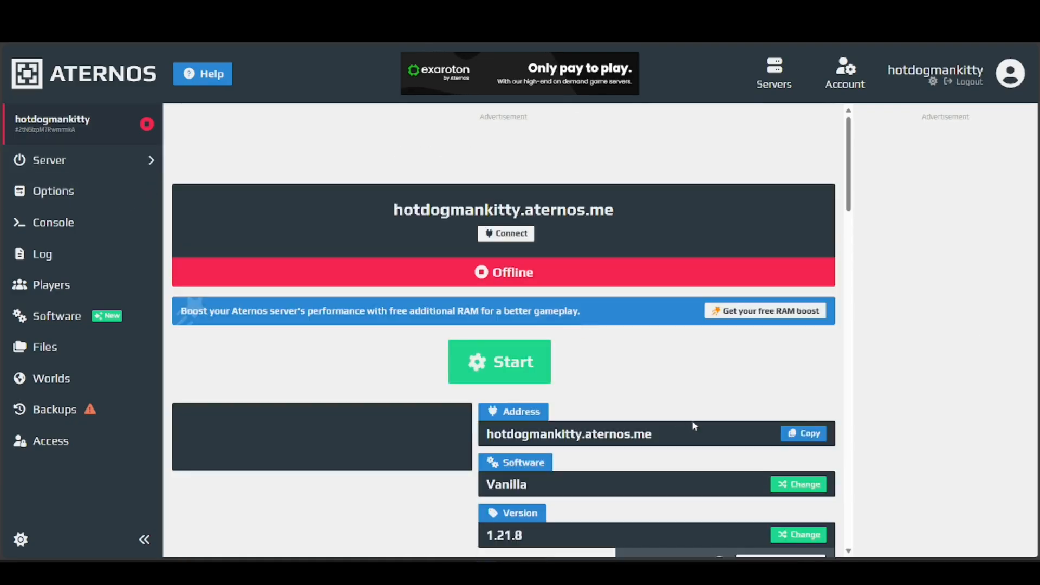
{"action": "left_click", "coordinate": [478, 342]}
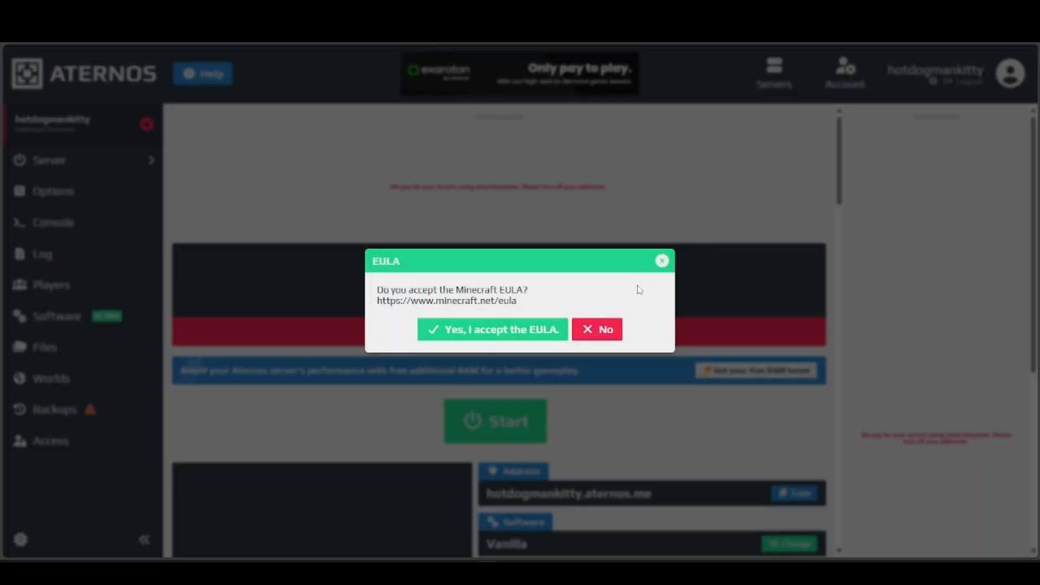
{"action": "left_click", "coordinate": [663, 261]}
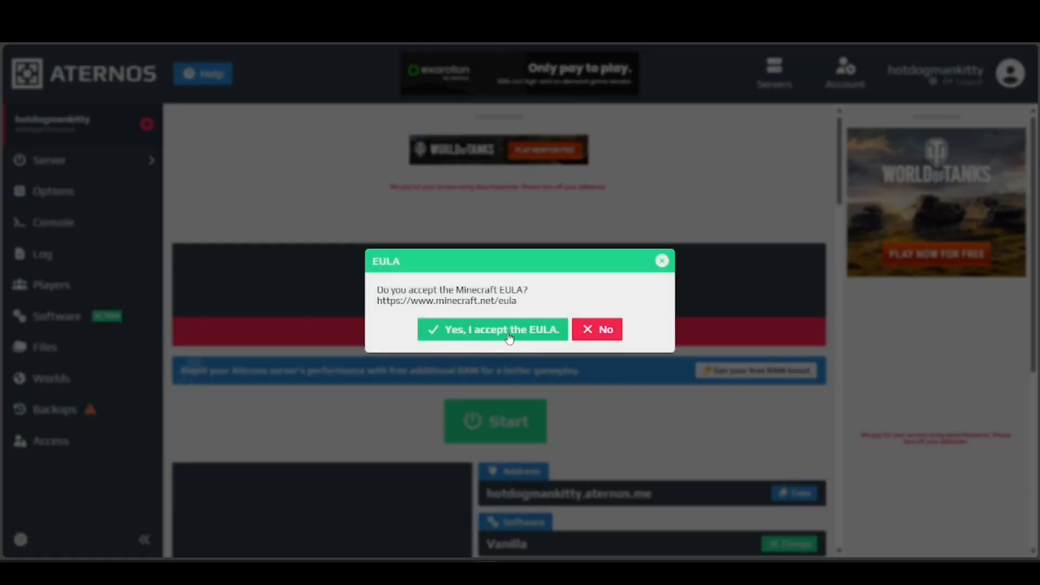
{"action": "left_click", "coordinate": [531, 331]}
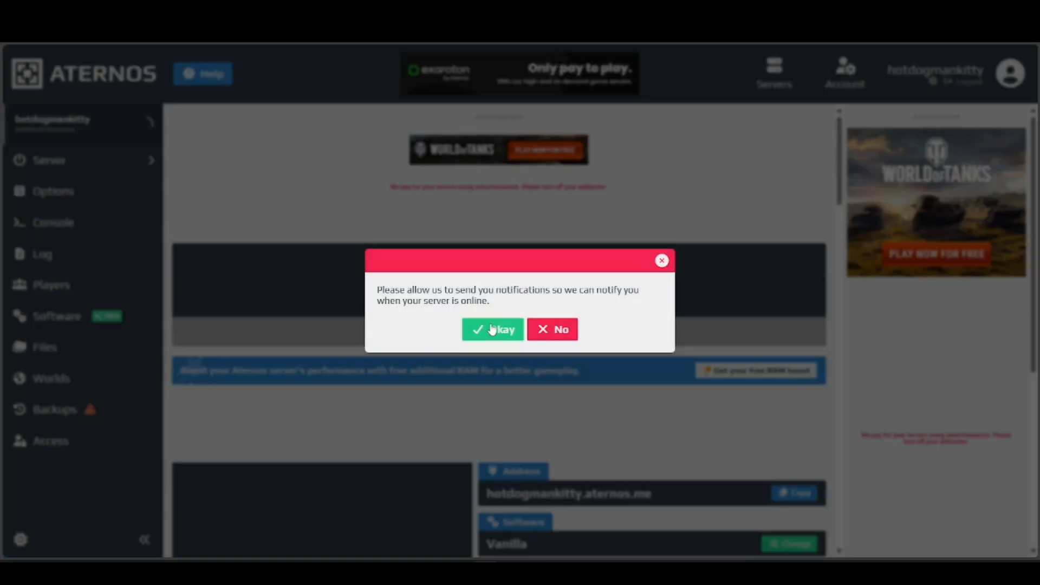
{"action": "left_click", "coordinate": [550, 329]}
{"action": "scroll", "coordinate": [540, 325], "scroll_direction": "down", "scroll_amount": 1}
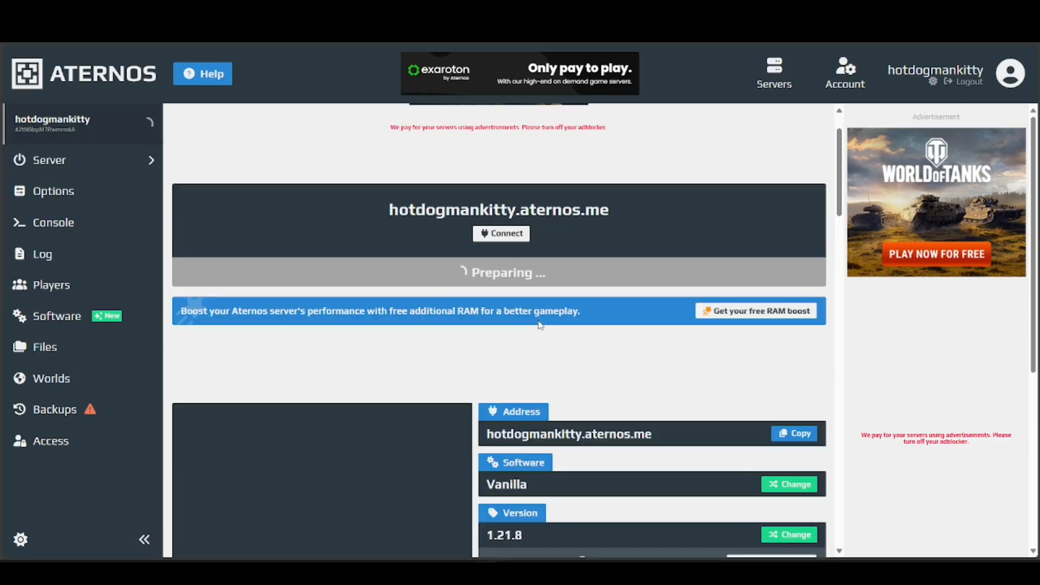
{"action": "double_click", "coordinate": [476, 271]}
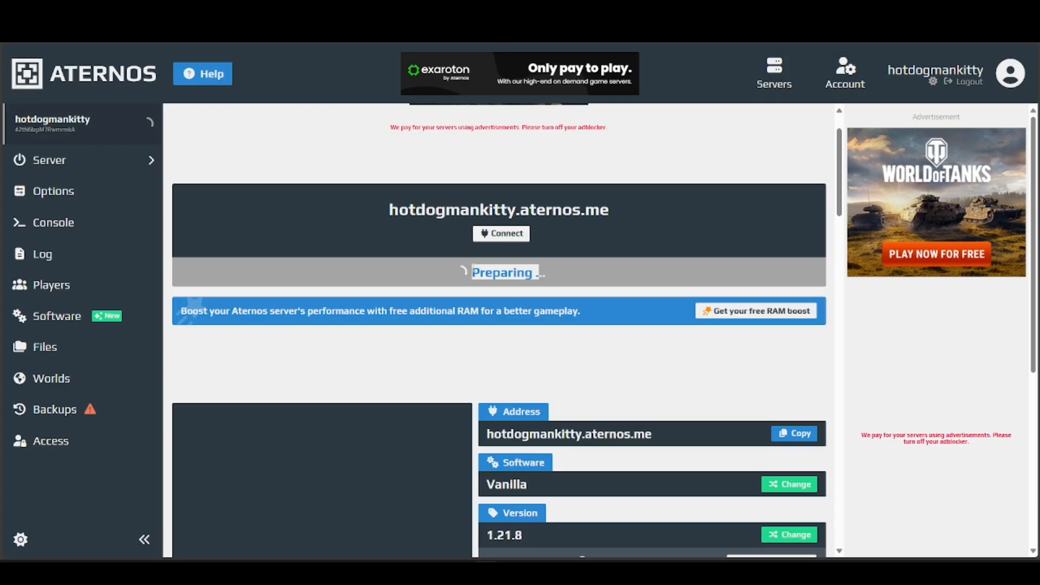
{"action": "left_click", "coordinate": [474, 269]}
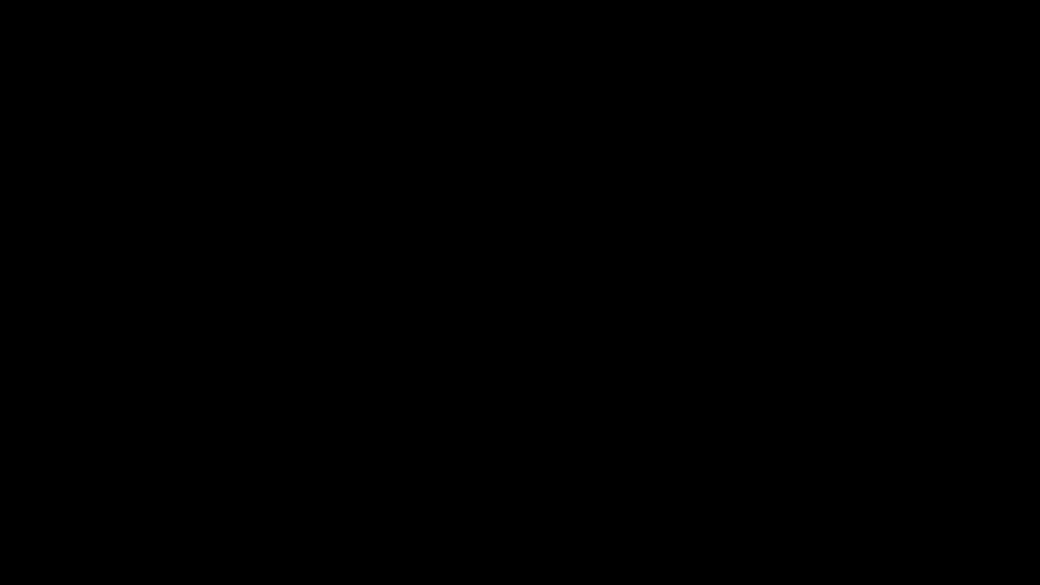
Switch to Minecraft and try to join the pop server from the multiplayer list, then return to the list.
{"action": "scroll", "coordinate": [622, 320], "scroll_direction": "down", "scroll_amount": 10}
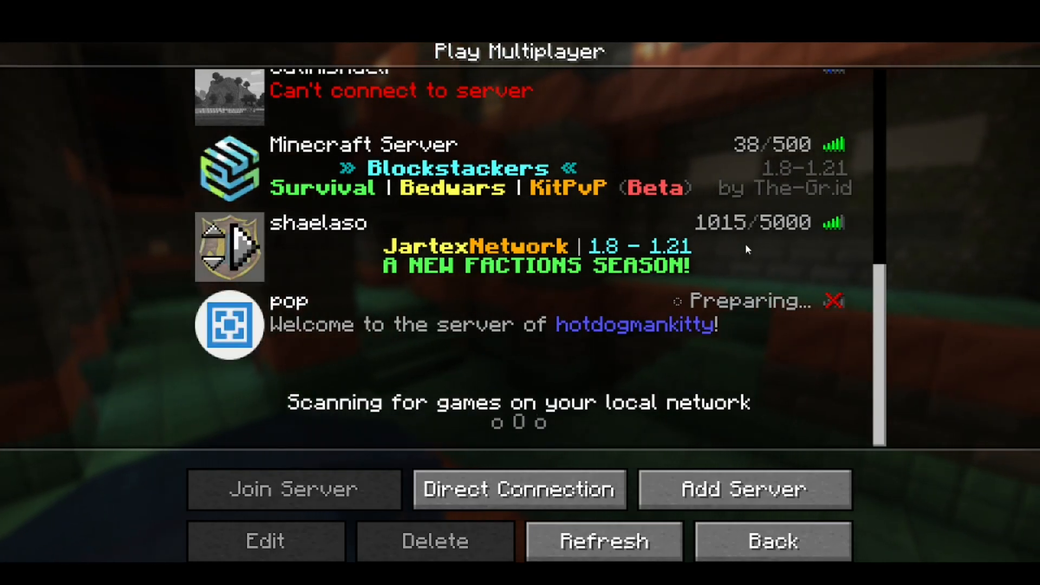
{"action": "left_click", "coordinate": [236, 330]}
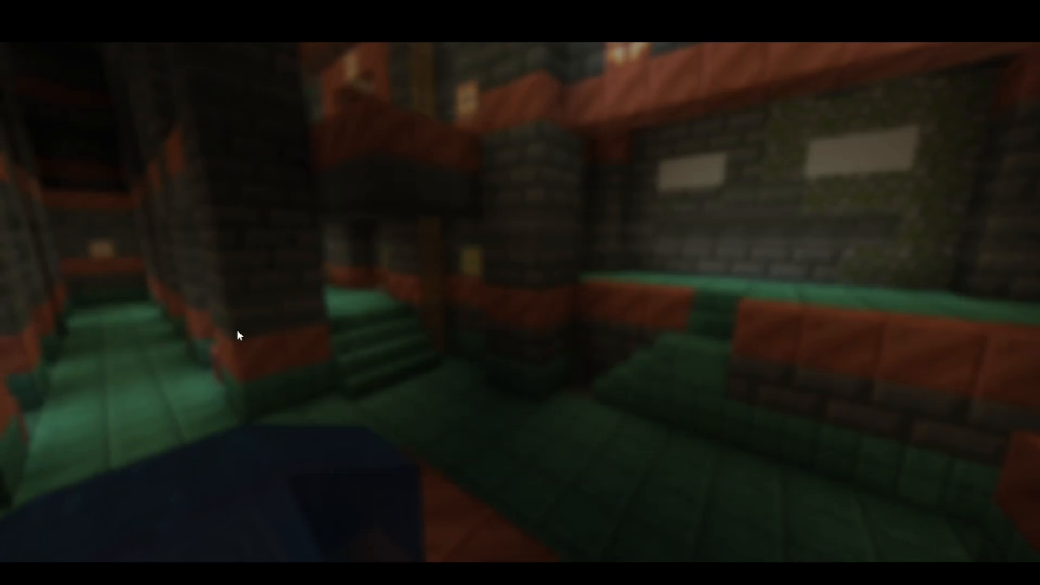
{"action": "left_click", "coordinate": [580, 443]}
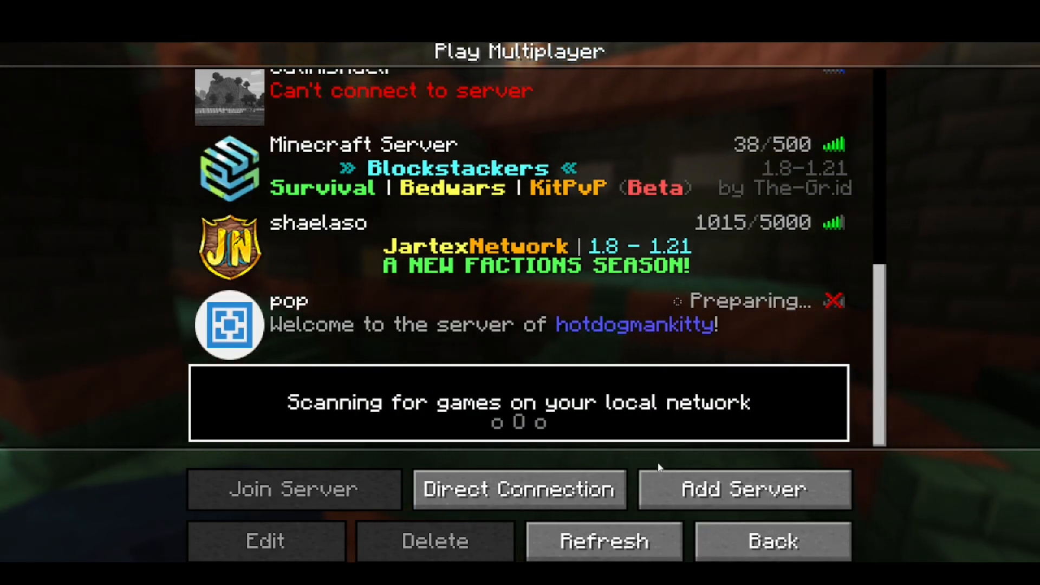
{"action": "scroll", "coordinate": [639, 385], "scroll_direction": "up", "scroll_amount": 10}
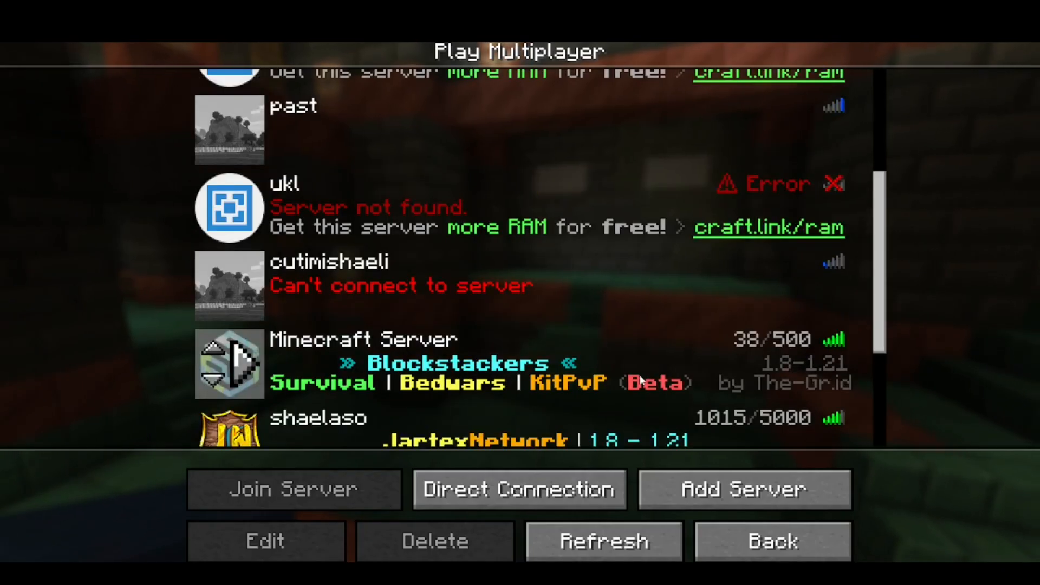
{"action": "scroll", "coordinate": [640, 381], "scroll_direction": "down", "scroll_amount": 10}
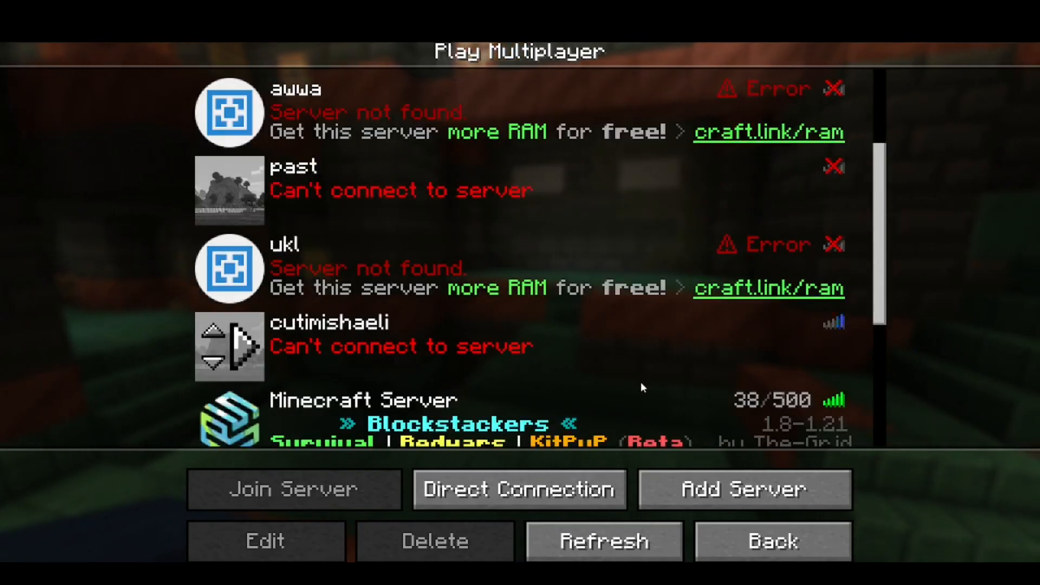